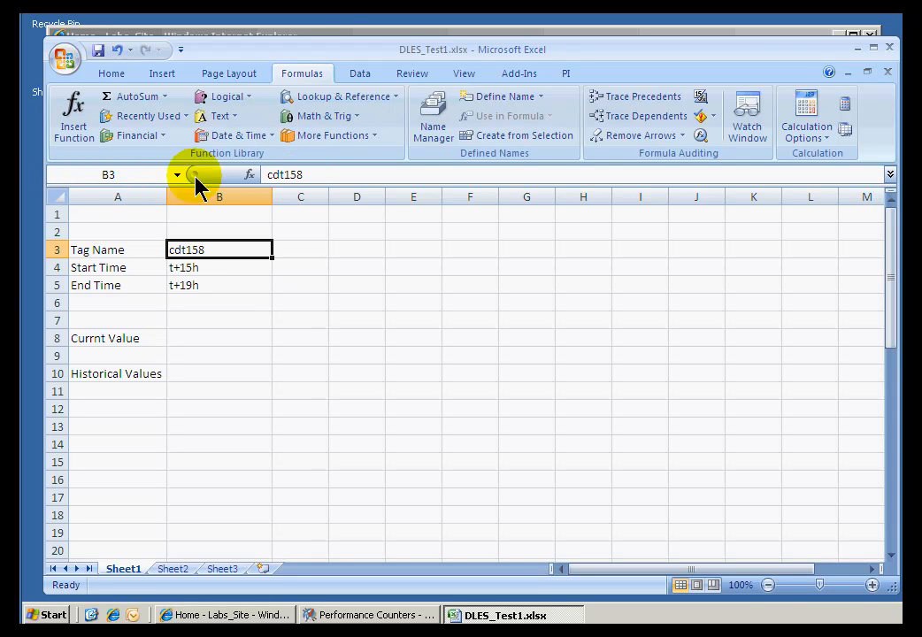
# Step: Name the cell holding the tag value, B3, as tag_name
pyautogui.click(202, 269)
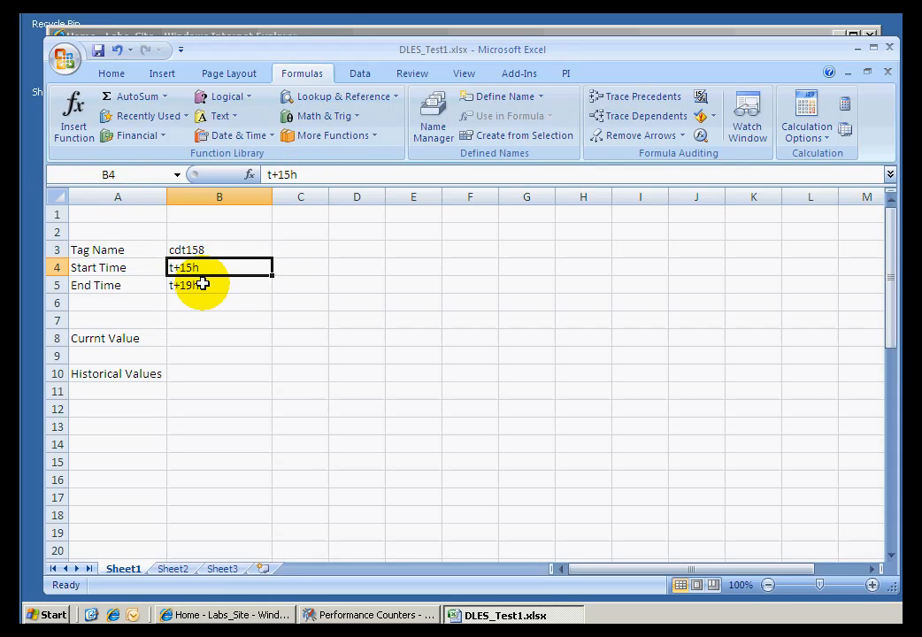
pyautogui.click(203, 284)
pyautogui.click(203, 251)
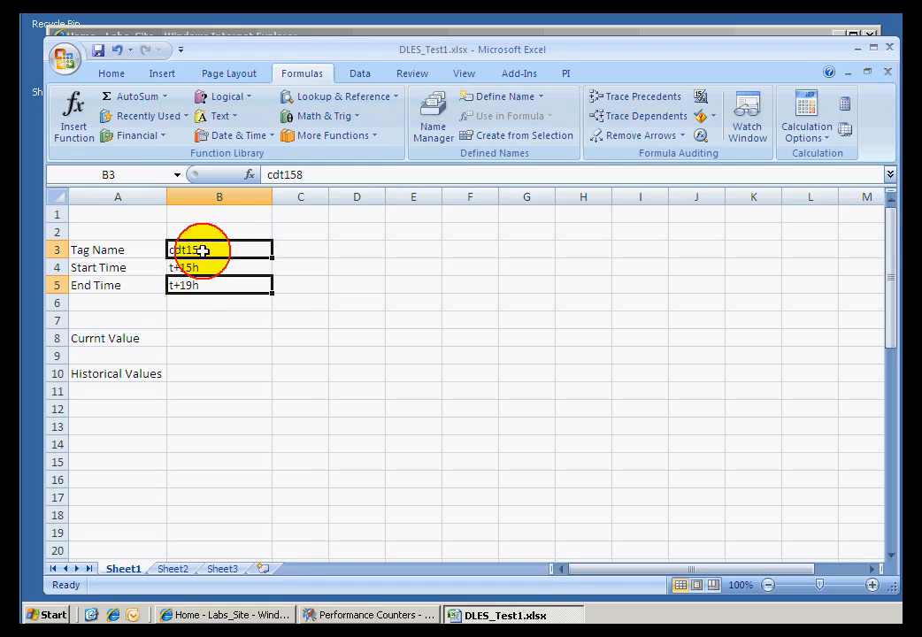
pyautogui.click(121, 175)
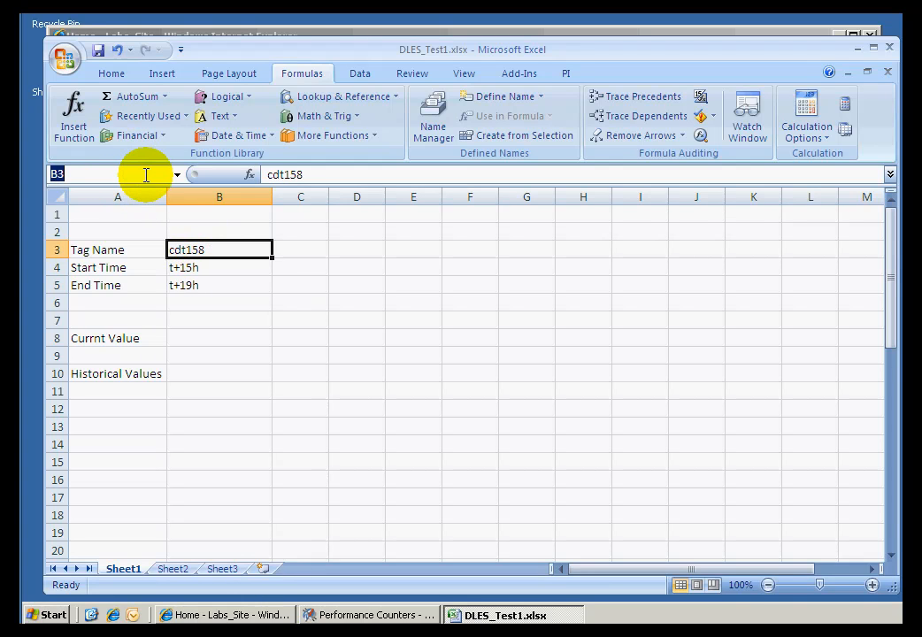
pyautogui.write('tag_name')
pyautogui.press('Return')
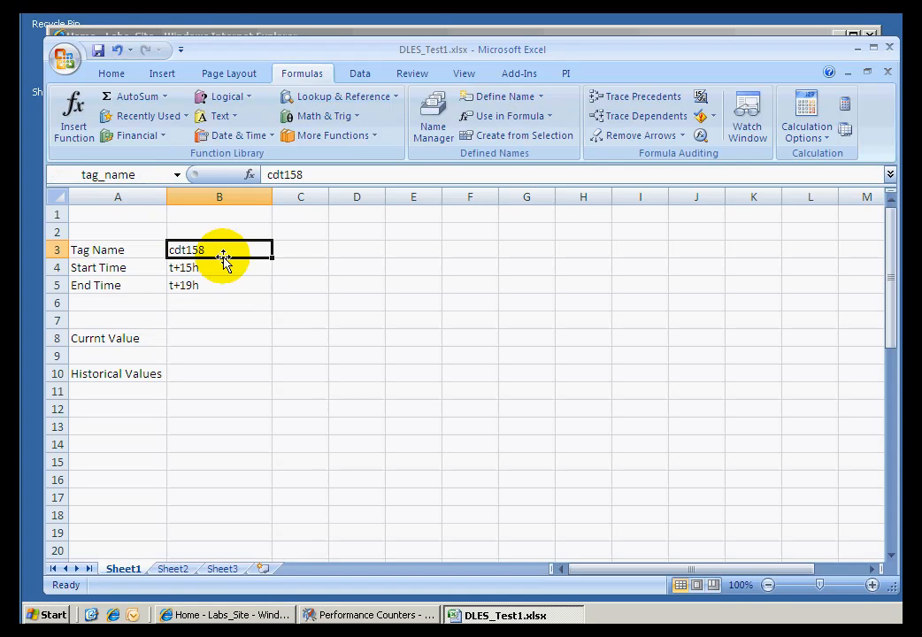
# Step: Go from an empty cell to the tag_name range to check which cell it refers to
pyautogui.click(370, 321)
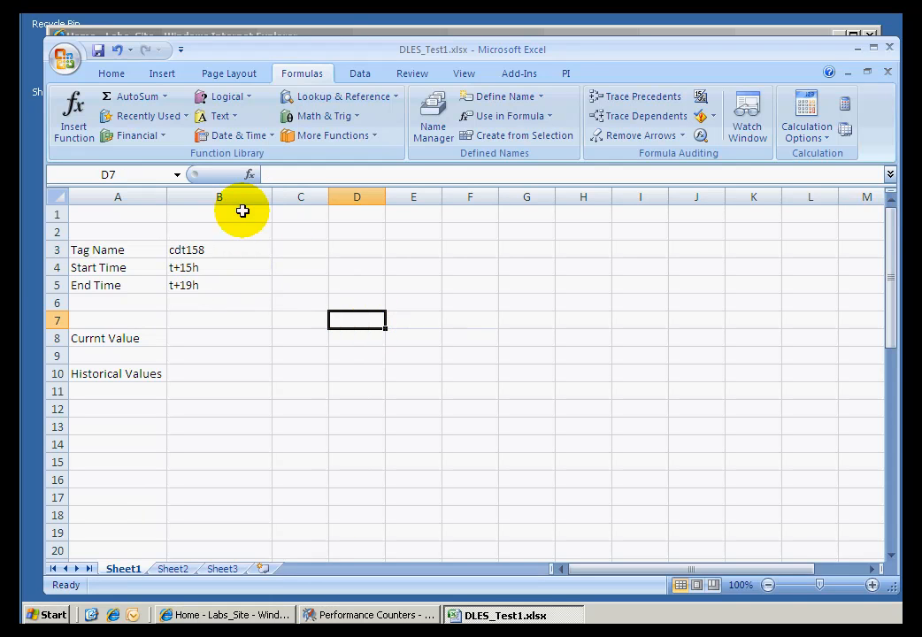
pyautogui.click(177, 174)
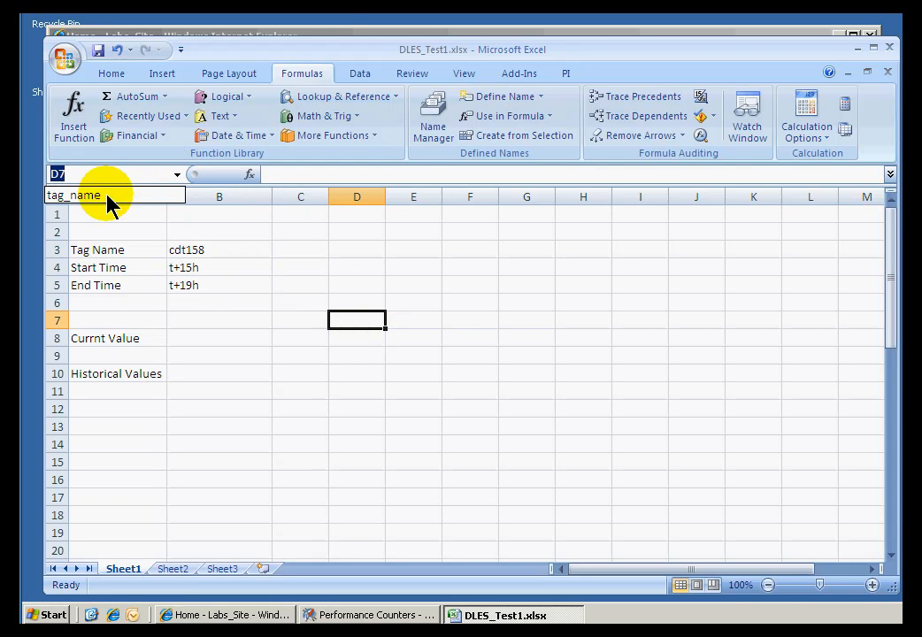
pyautogui.click(95, 196)
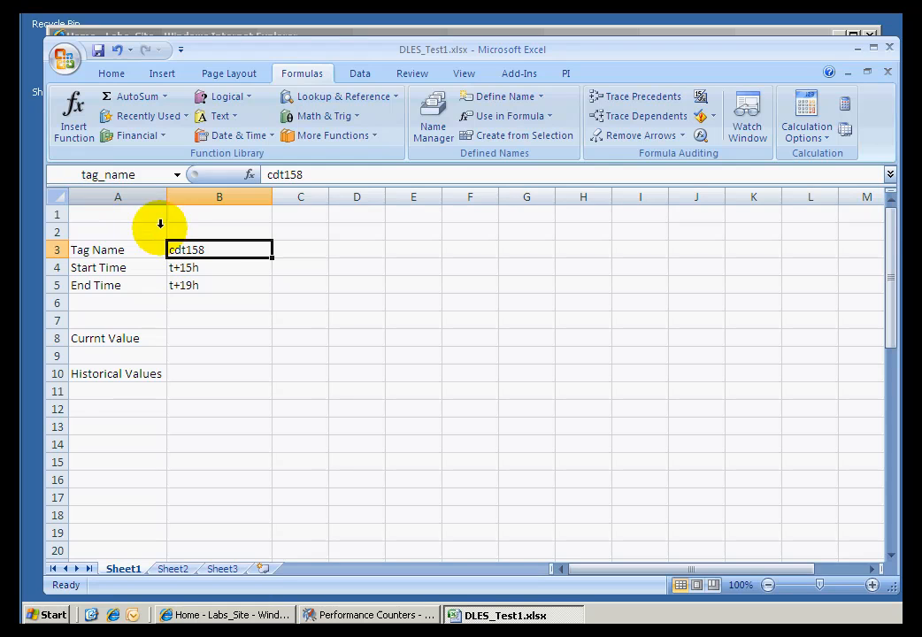
pyautogui.press('Down')
pyautogui.click(201, 251)
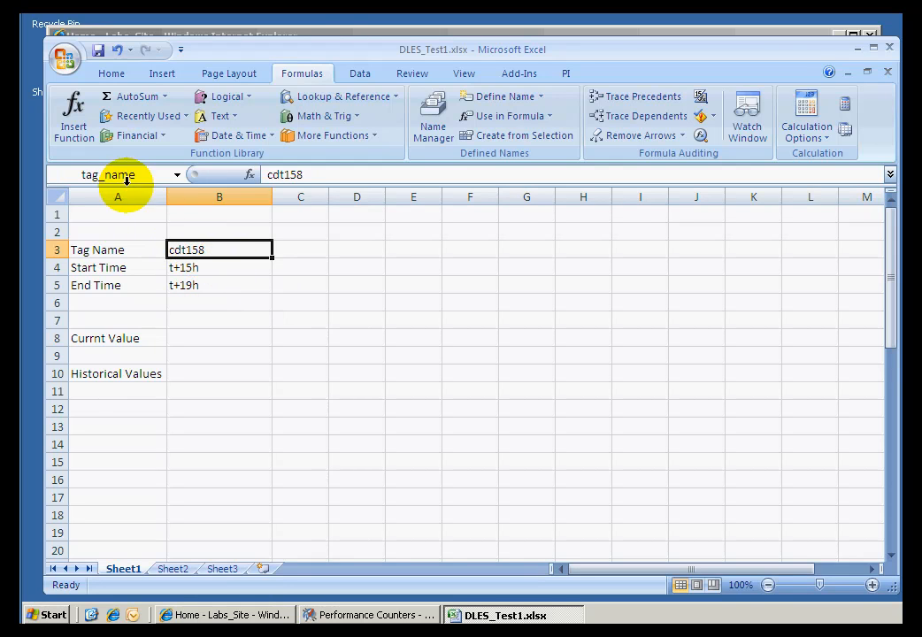
# Step: Define the workbook-level name start_time for the start time value in cell B4
pyautogui.click(197, 266)
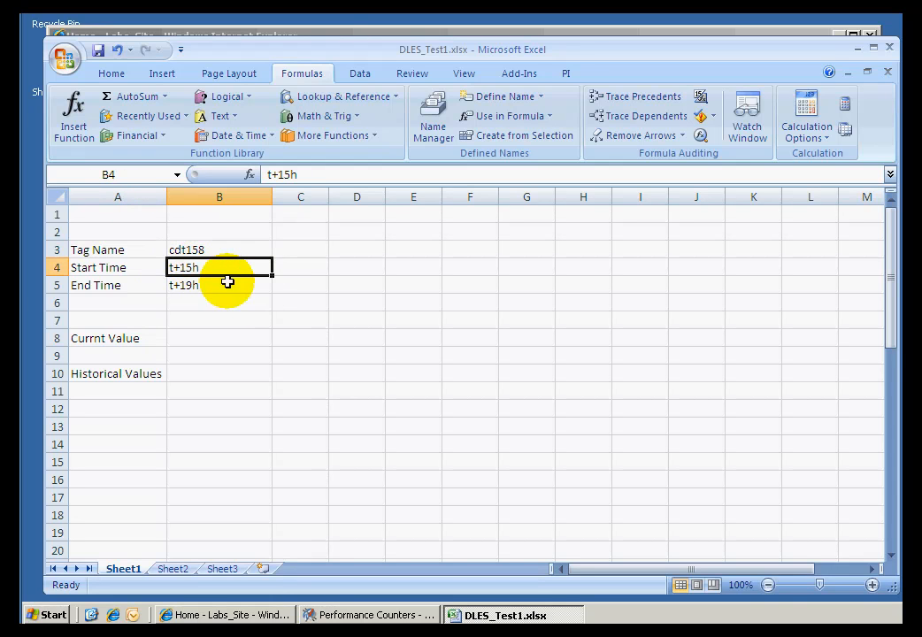
pyautogui.rightClick(199, 271)
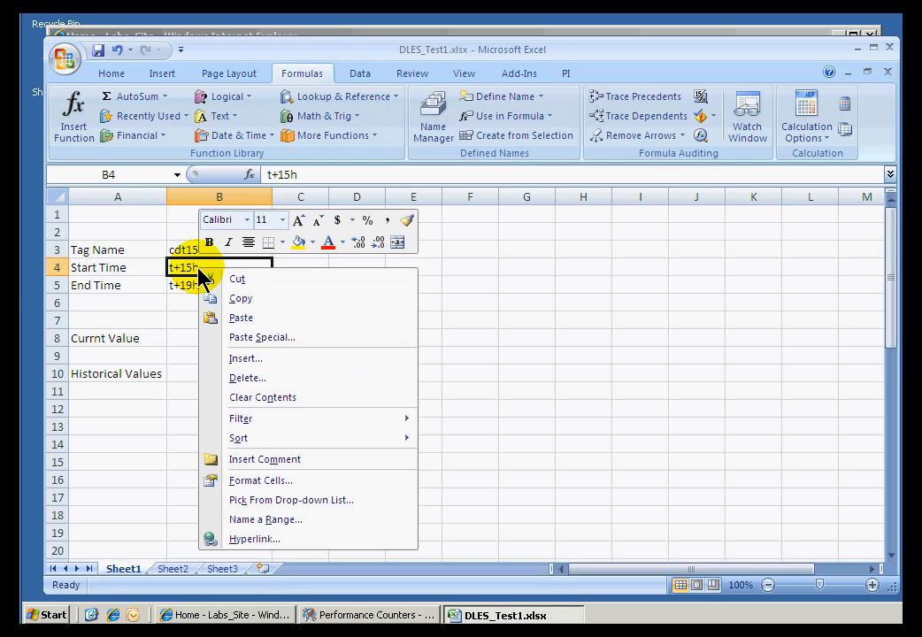
pyautogui.click(278, 518)
pyautogui.write('start_time')
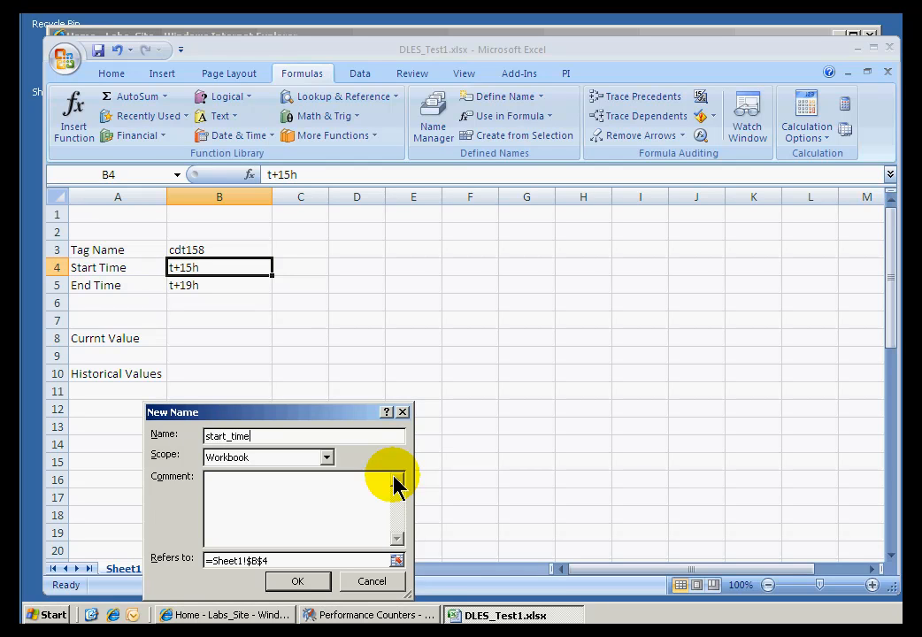
pyautogui.click(301, 582)
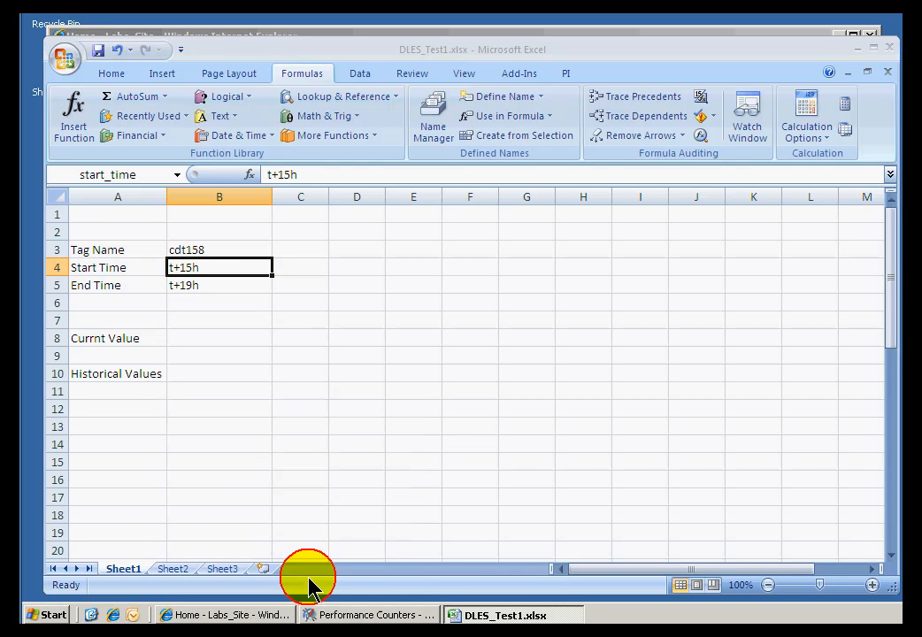
pyautogui.click(219, 248)
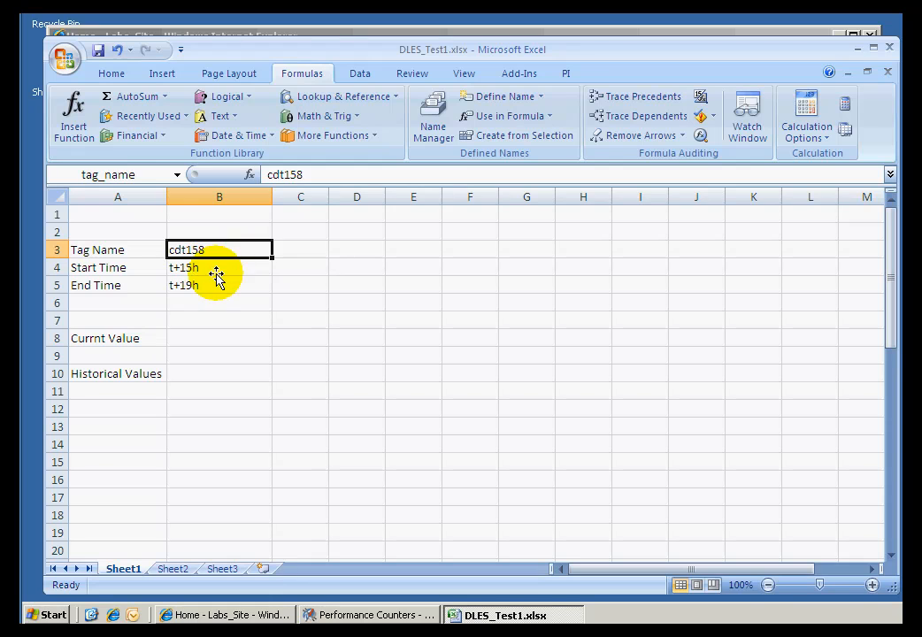
pyautogui.click(213, 271)
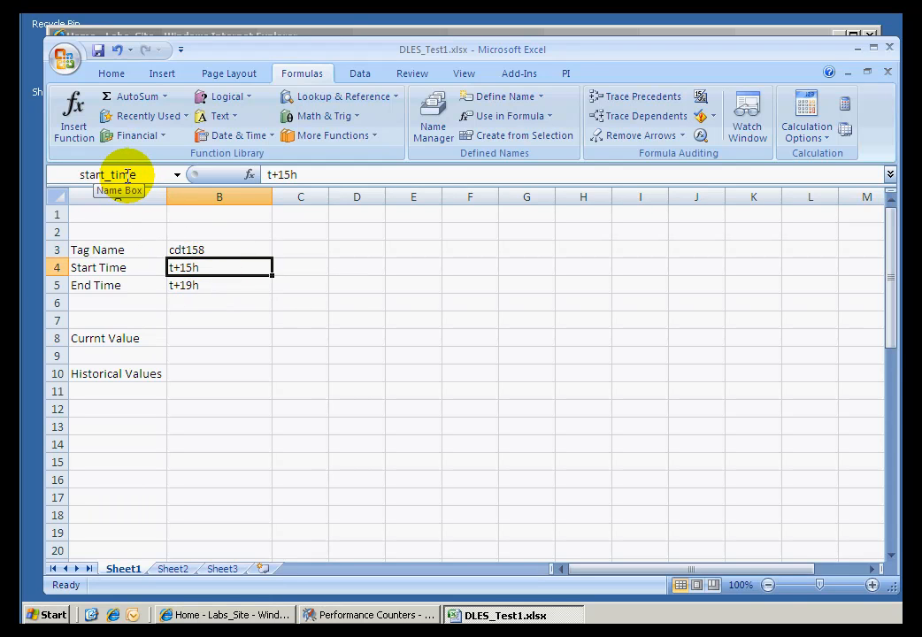
# Step: Define the workbook-level name end_time for the end time value in cell B5
pyautogui.click(189, 284)
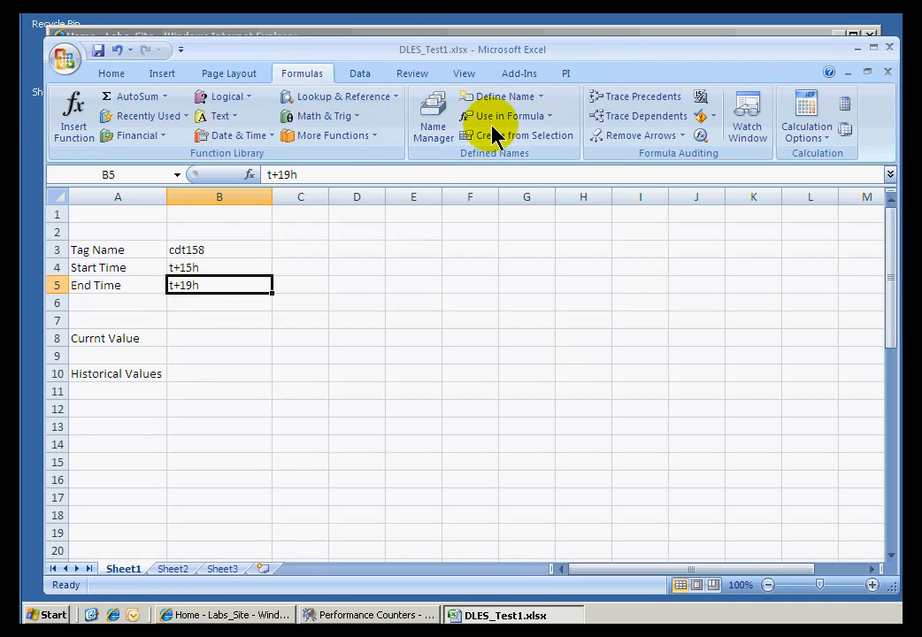
pyautogui.click(520, 99)
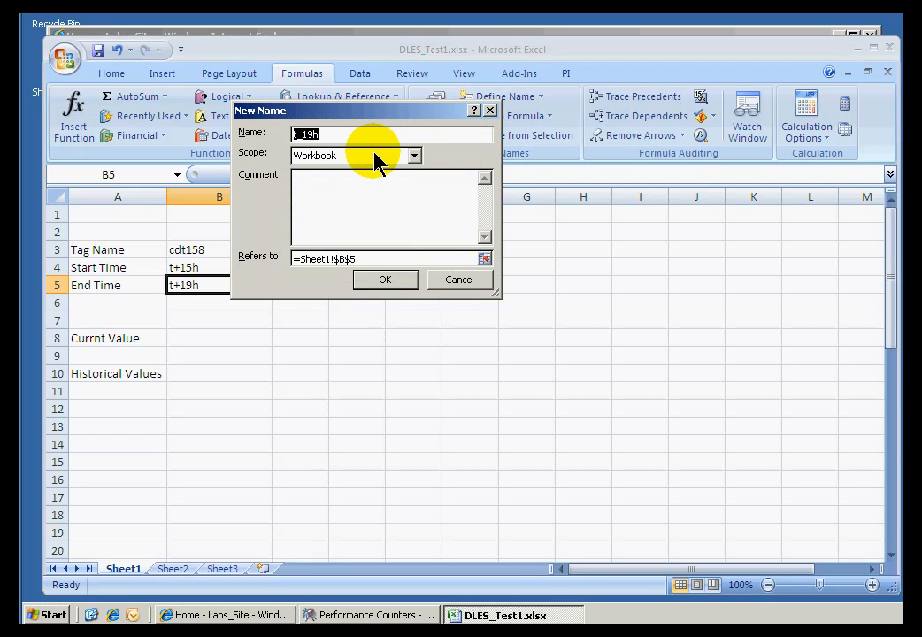
pyautogui.write('t')
pyautogui.write('end_time')
pyautogui.click(385, 280)
# Step: Check the names assigned to cells B3 to B5 and review all names defined in the workbook
pyautogui.click(323, 334)
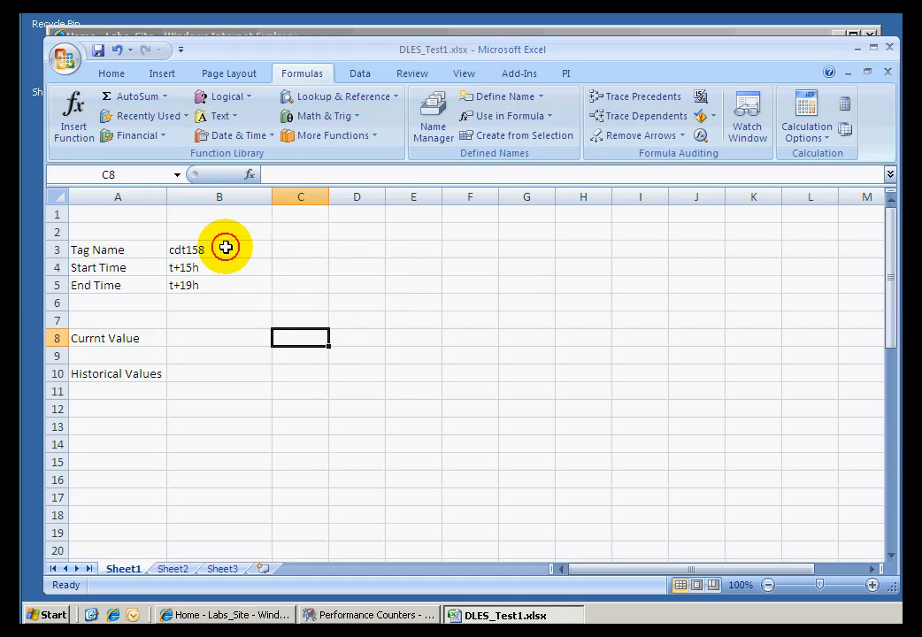
pyautogui.click(226, 250)
pyautogui.click(241, 269)
pyautogui.click(241, 285)
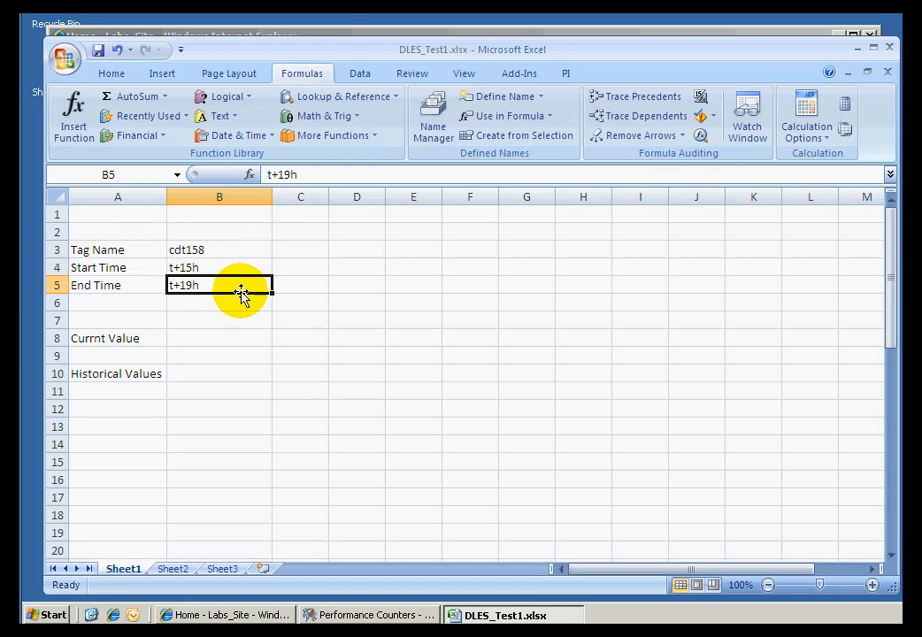
pyautogui.click(317, 280)
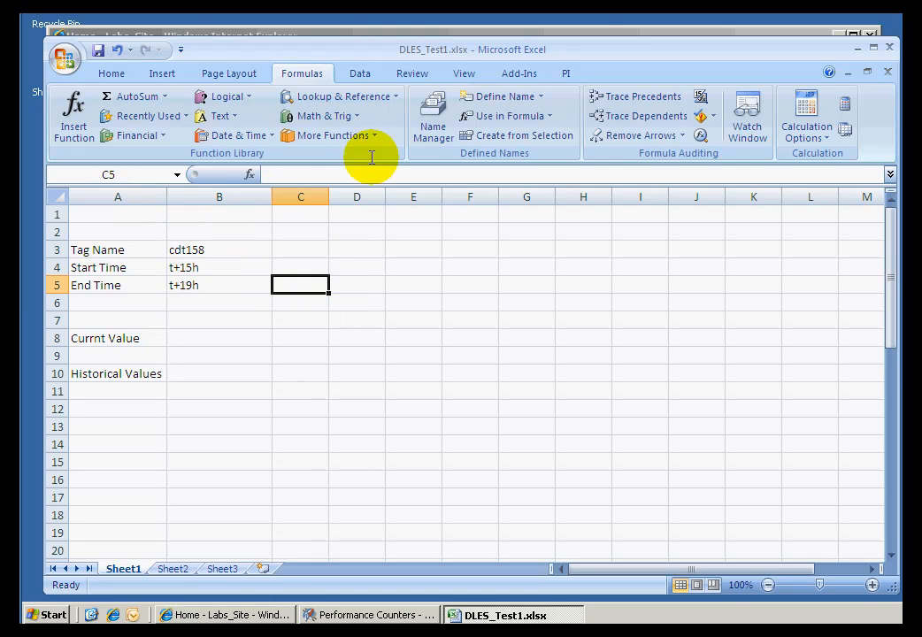
pyautogui.click(432, 118)
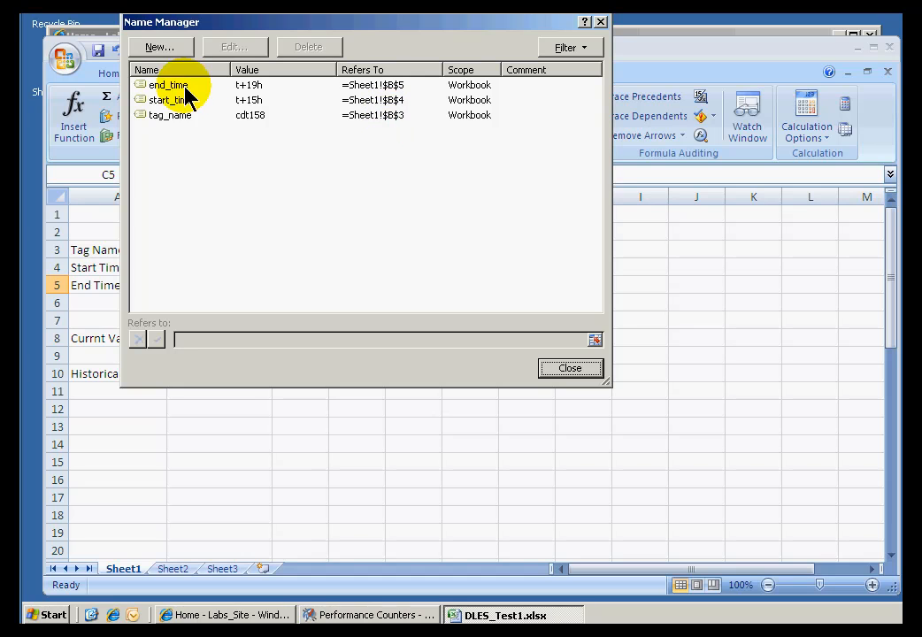
pyautogui.click(560, 370)
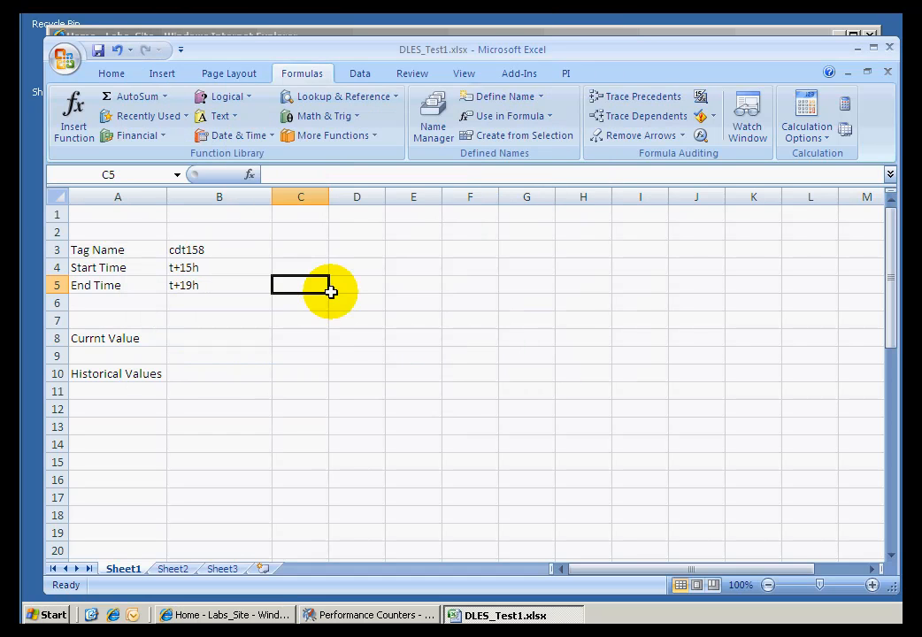
pyautogui.click(307, 250)
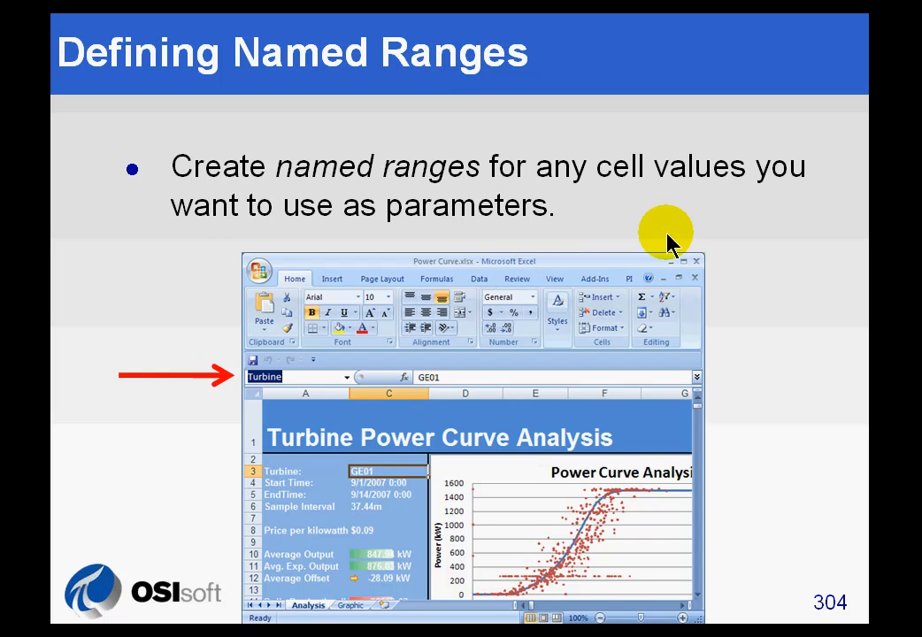
pyautogui.click(667, 235)
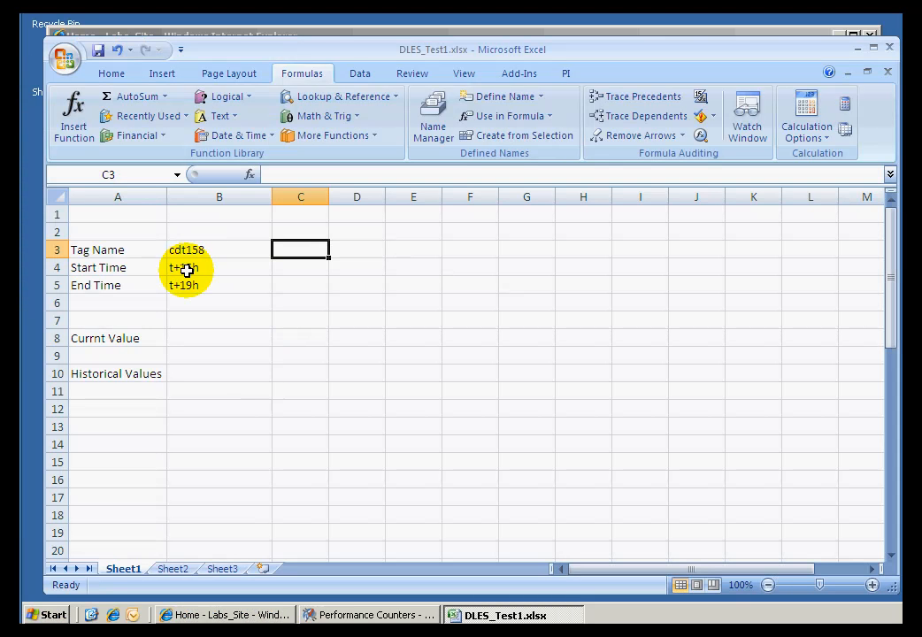
pyautogui.click(191, 271)
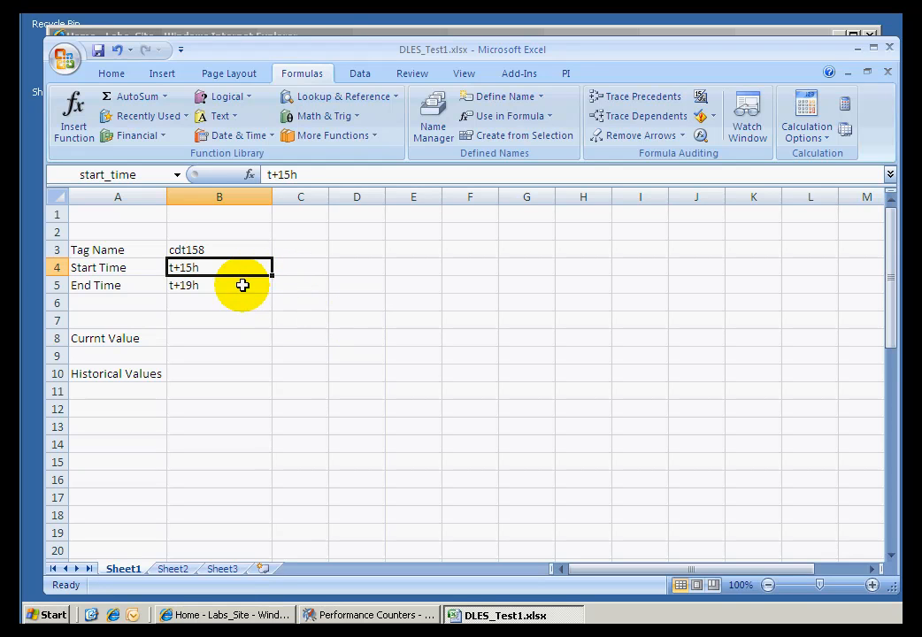
pyautogui.click(285, 266)
pyautogui.click(239, 265)
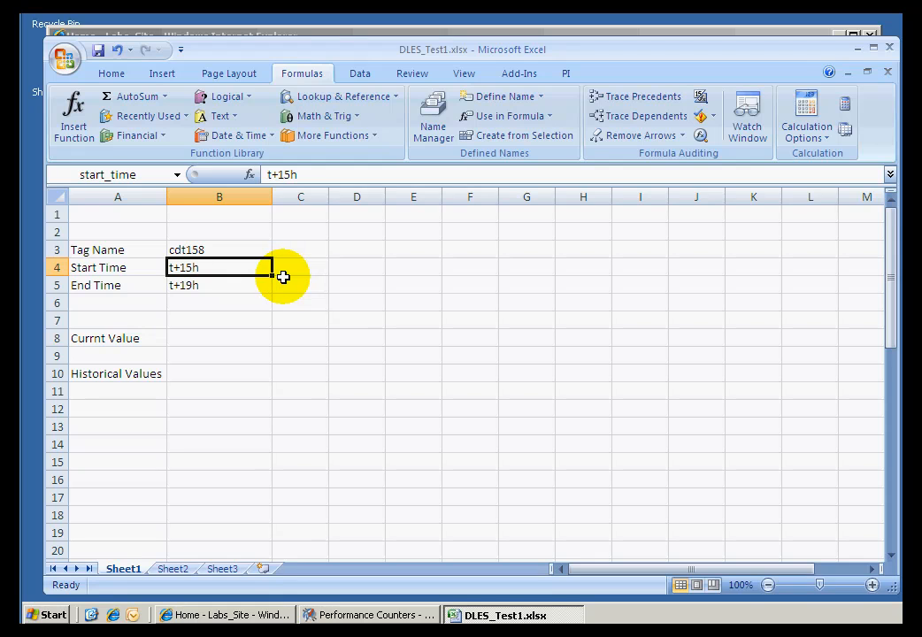
pyautogui.click(236, 287)
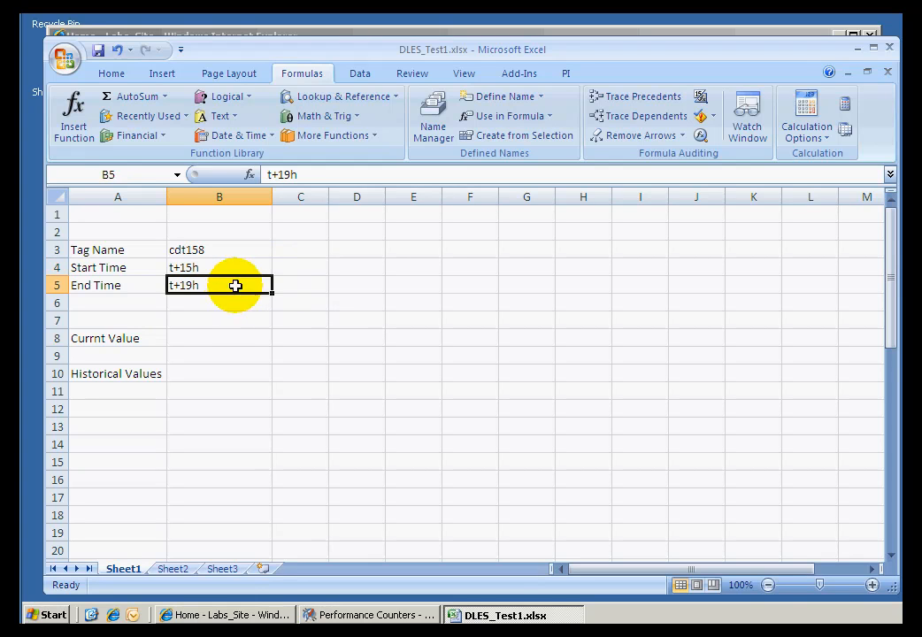
pyautogui.click(235, 270)
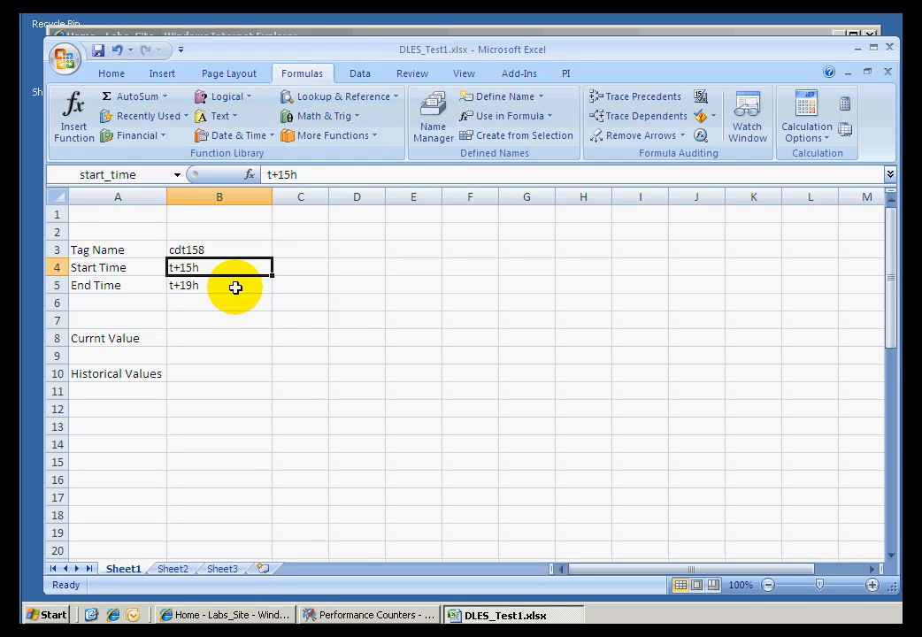
pyautogui.click(233, 288)
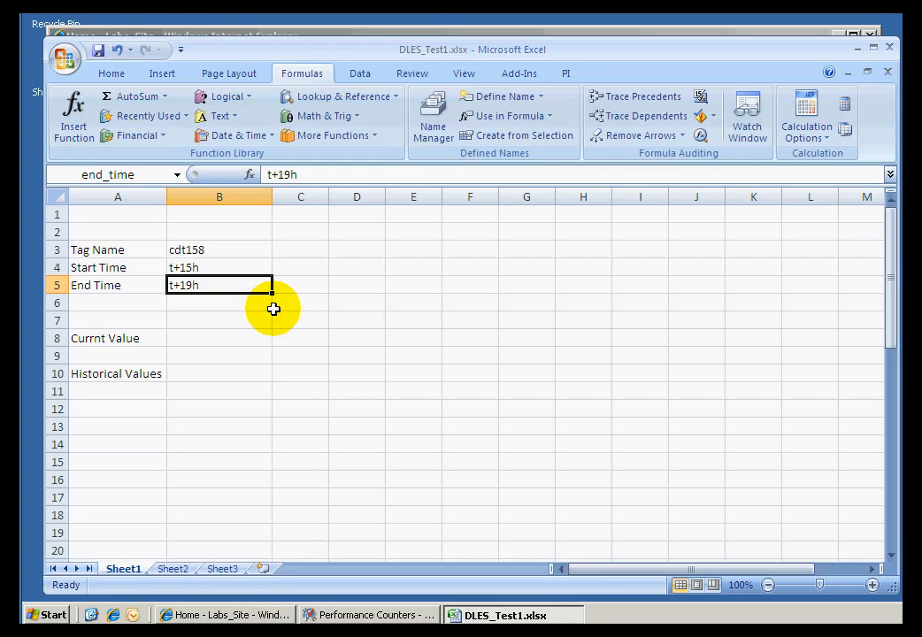
# Step: Replace the start time in cell B4 with the formula =TODAY()
pyautogui.click(220, 267)
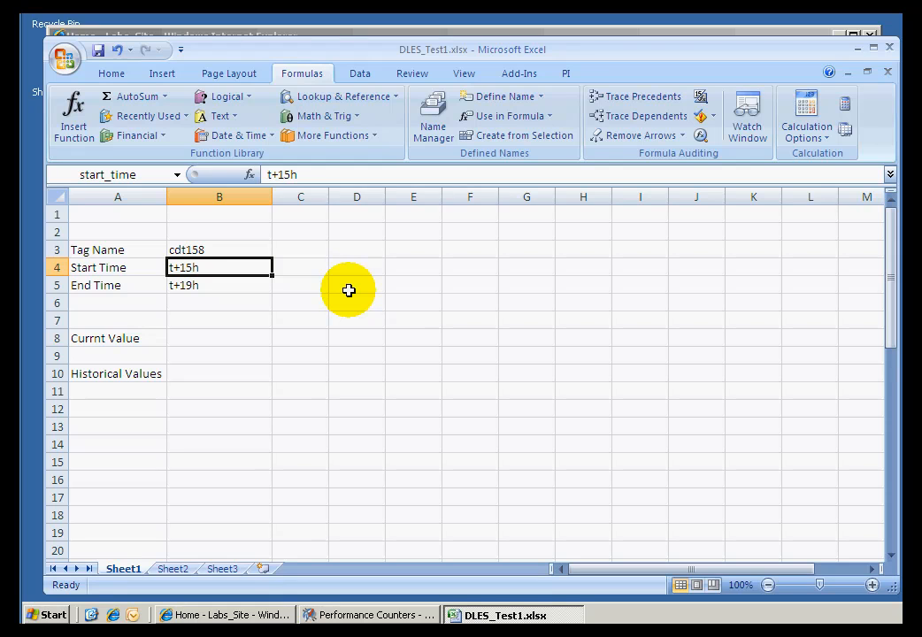
pyautogui.write('=')
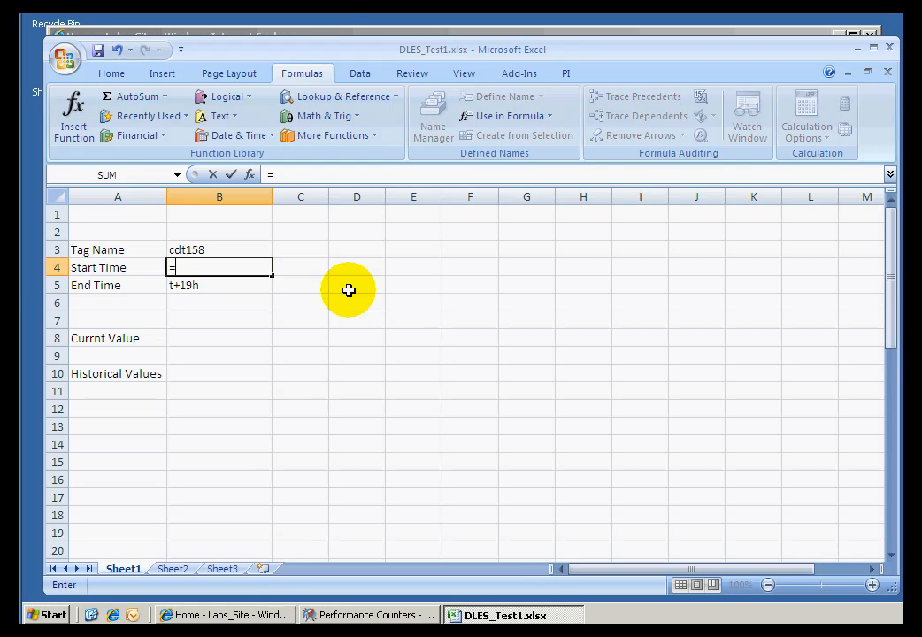
pyautogui.write('today()')
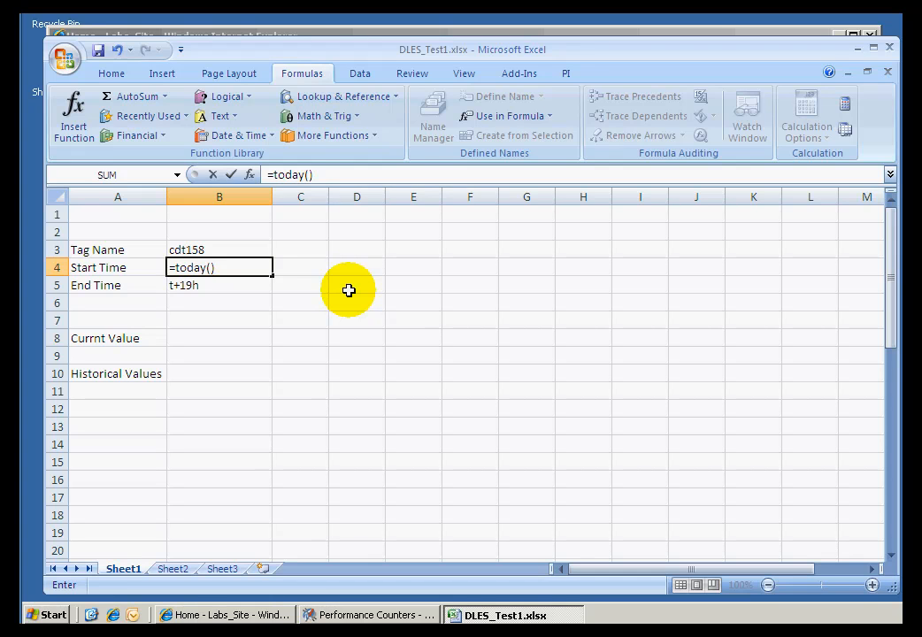
pyautogui.press('Return')
# Step: Extend the start time formula in cell B4 to =TODAY() + (1/24)
pyautogui.press('Up')
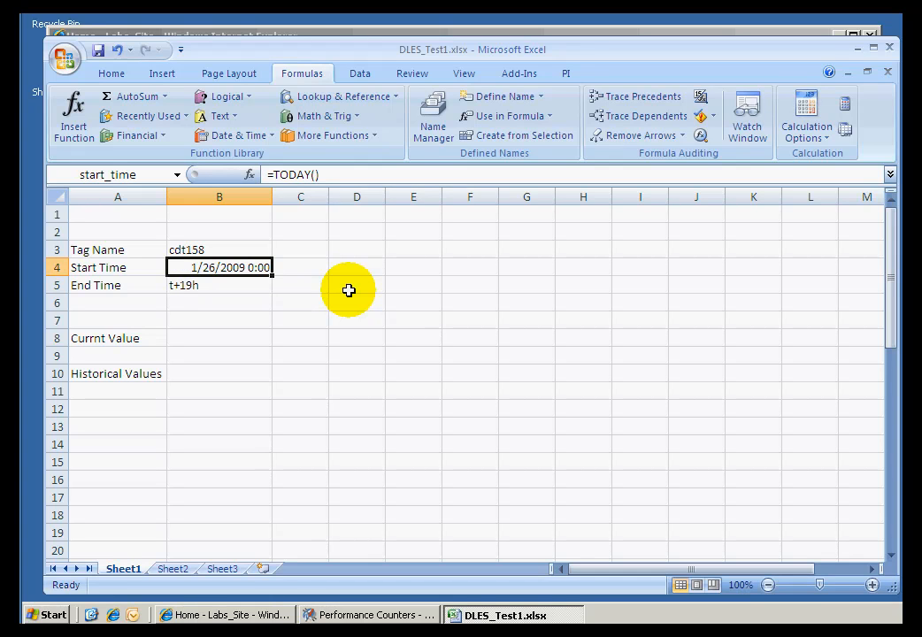
pyautogui.press('F2')
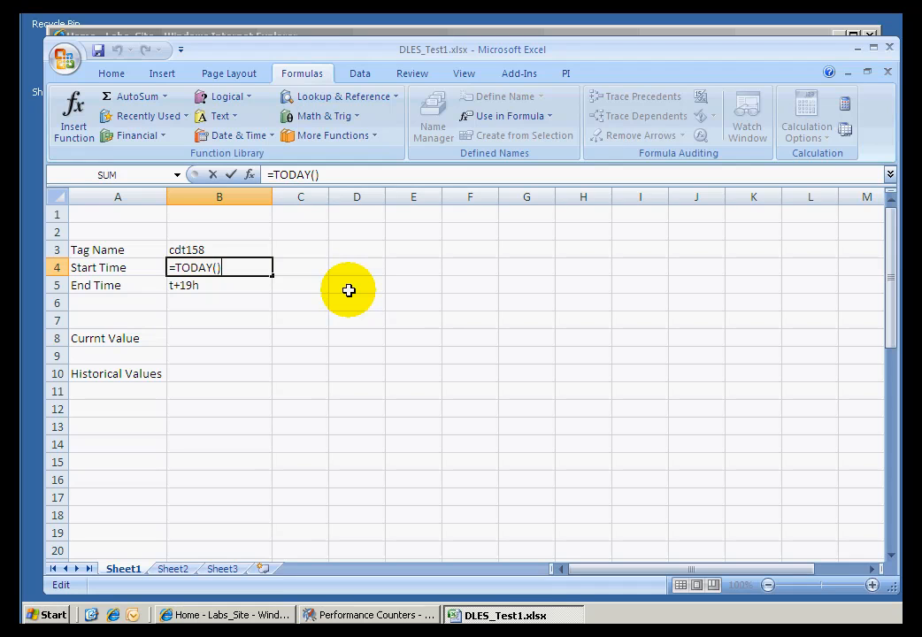
pyautogui.write('+ (1/24)')
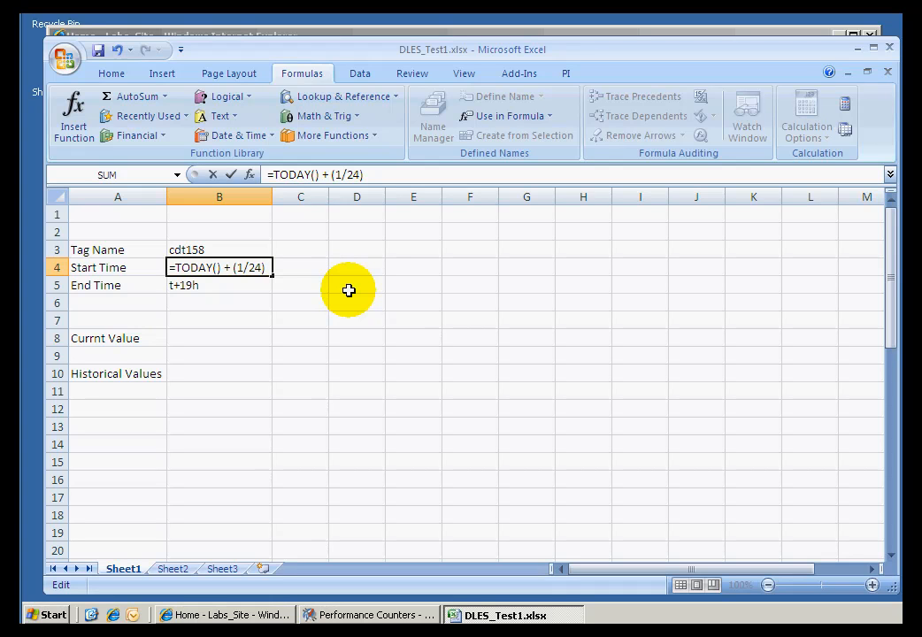
pyautogui.press('Return')
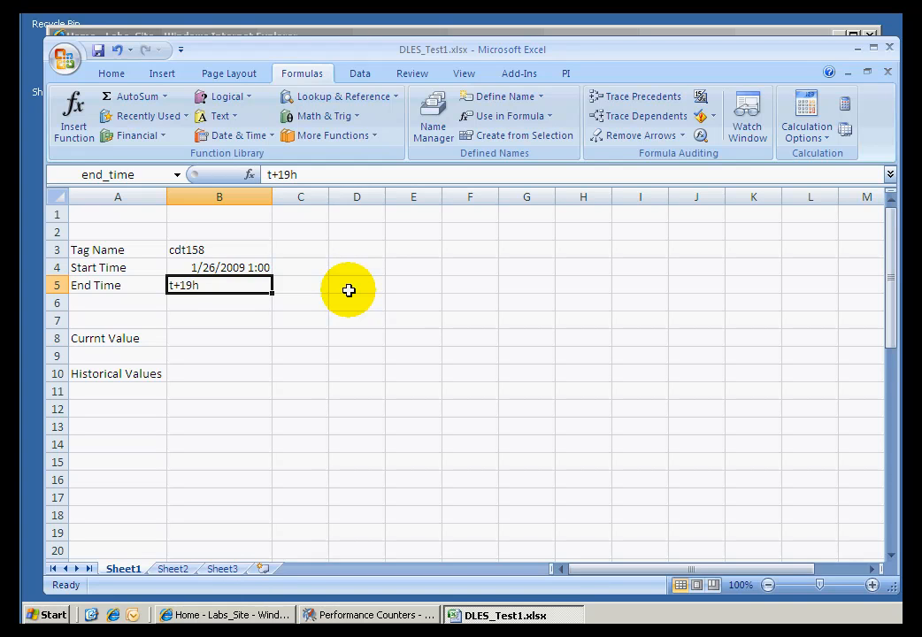
# Step: Change the start time formula in cell B4 to =TODAY() + (15/24)
pyautogui.press('Up')
pyautogui.press('F2')
pyautogui.press('Left')
pyautogui.press('Left')
pyautogui.press('Left')
pyautogui.press('Left')
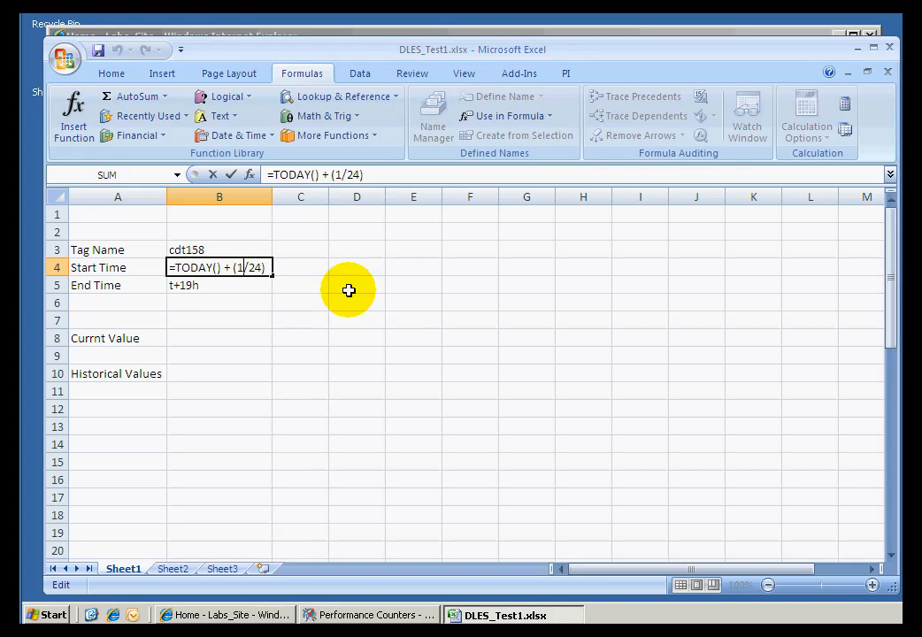
pyautogui.press('BackSpace')
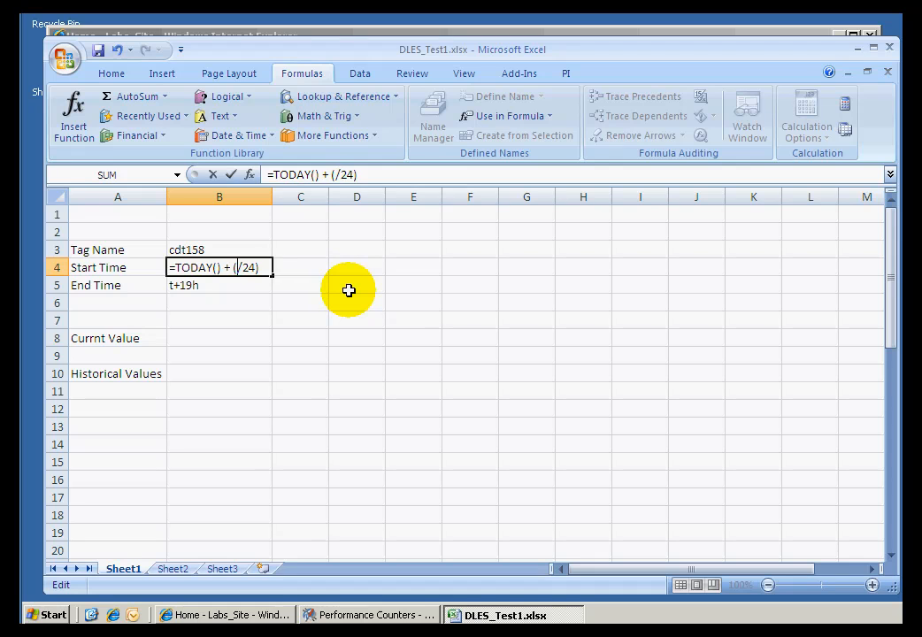
pyautogui.write('15')
pyautogui.press('Return')
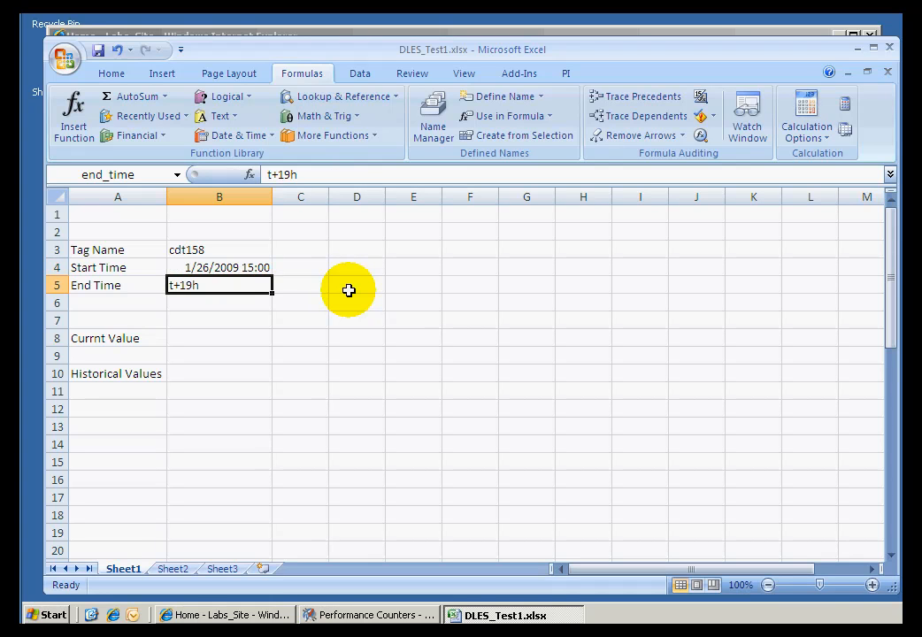
# Step: Replace the start time formula in cell B4 with the PI relative time t+15h
pyautogui.press('Up')
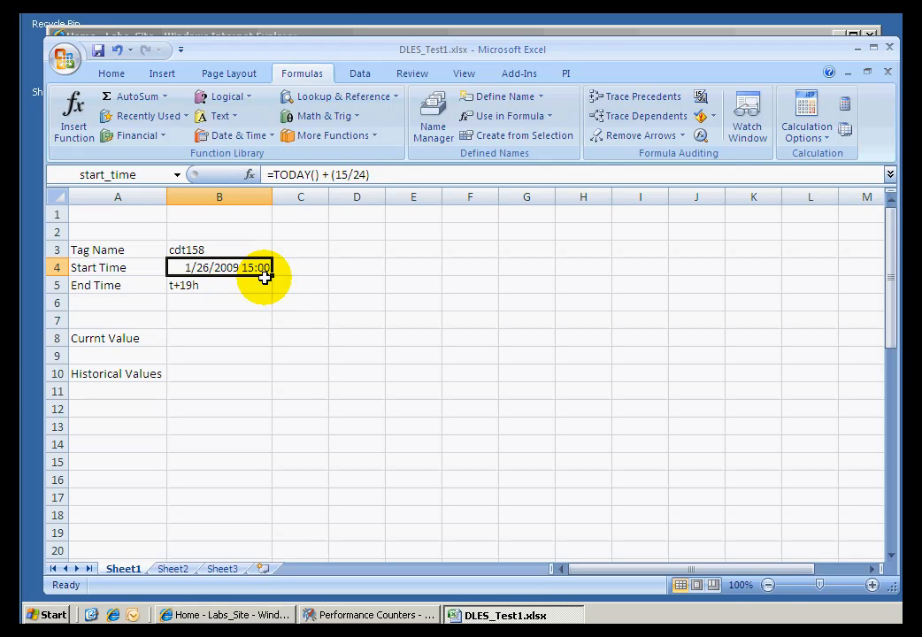
pyautogui.write('t+15h')
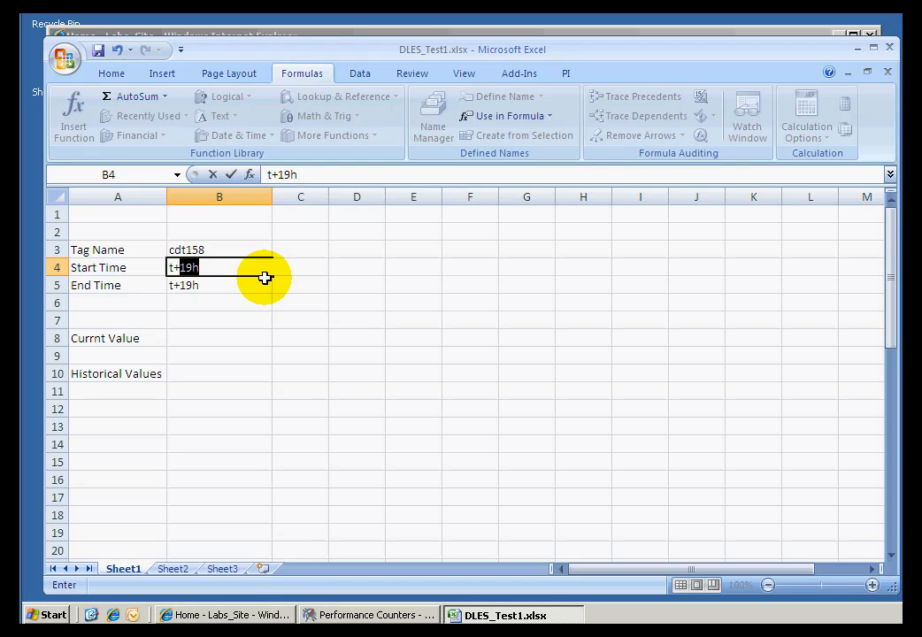
pyautogui.press('Return')
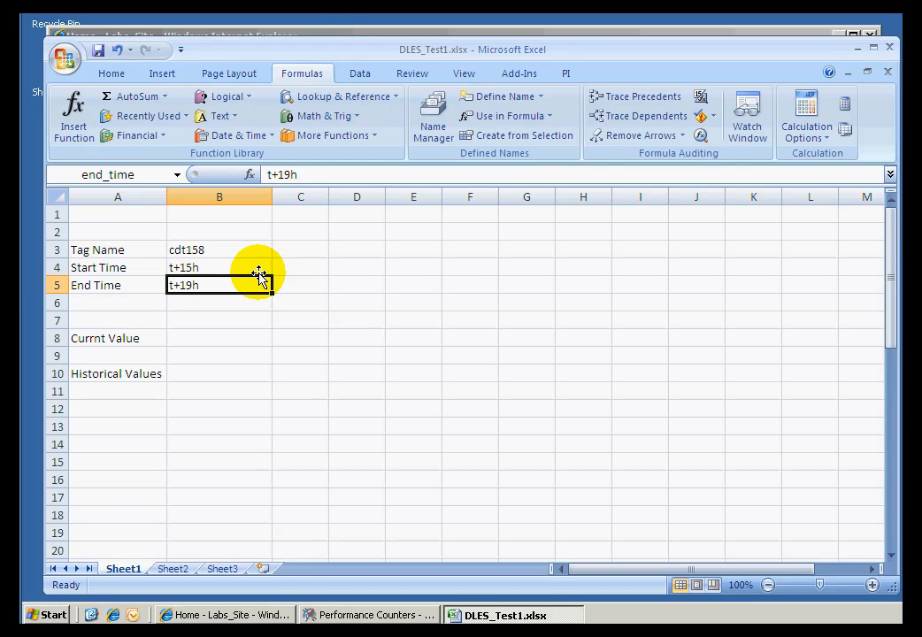
pyautogui.click(236, 267)
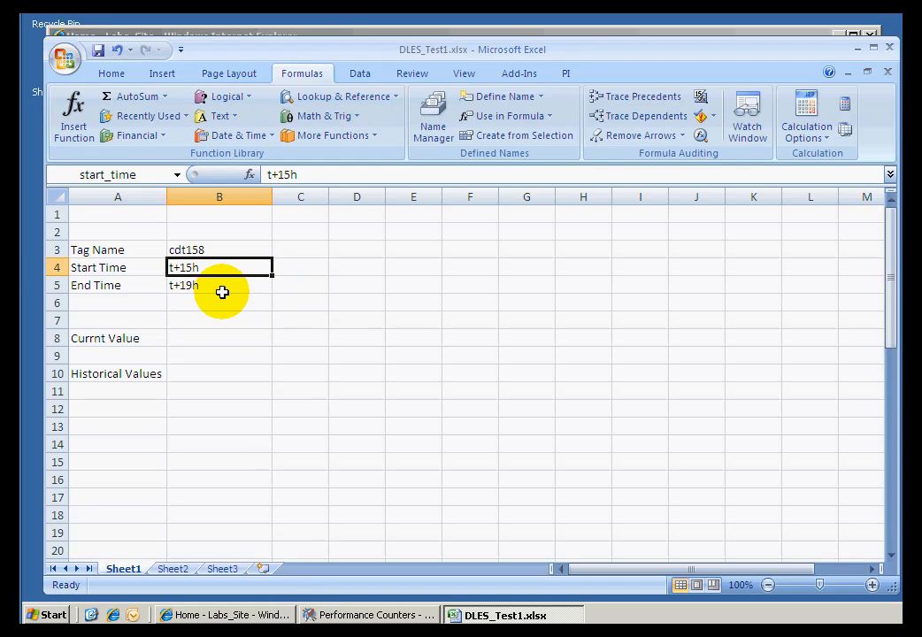
pyautogui.click(223, 285)
pyautogui.click(231, 266)
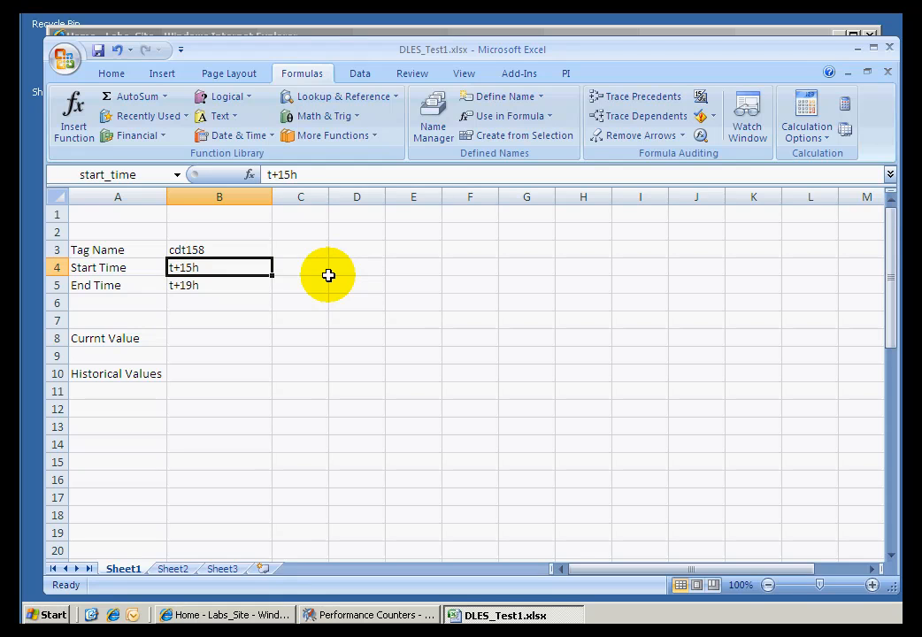
pyautogui.click(217, 284)
pyautogui.click(221, 265)
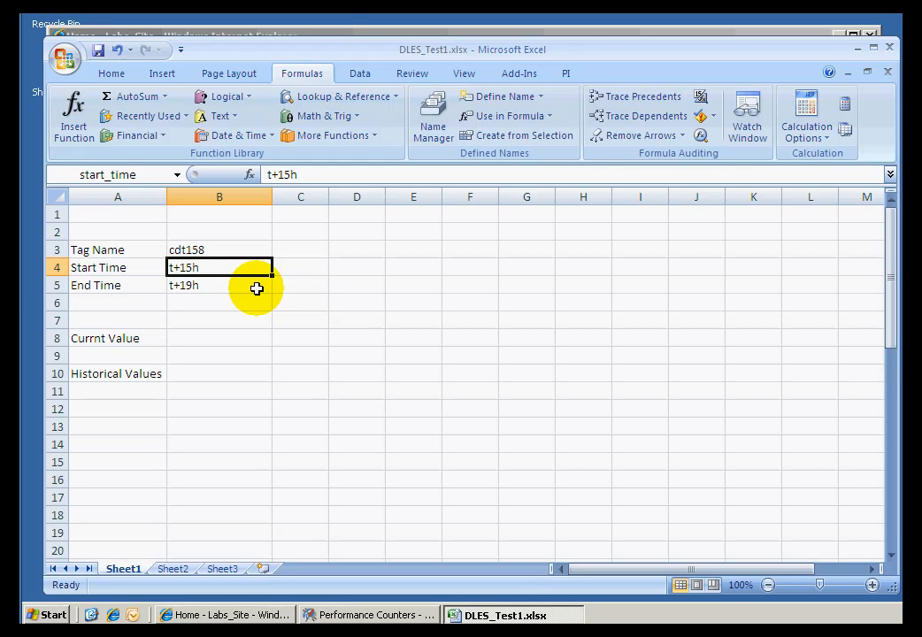
# Step: Replace the end time in cell B5 with the PI current-time symbol *
pyautogui.click(257, 289)
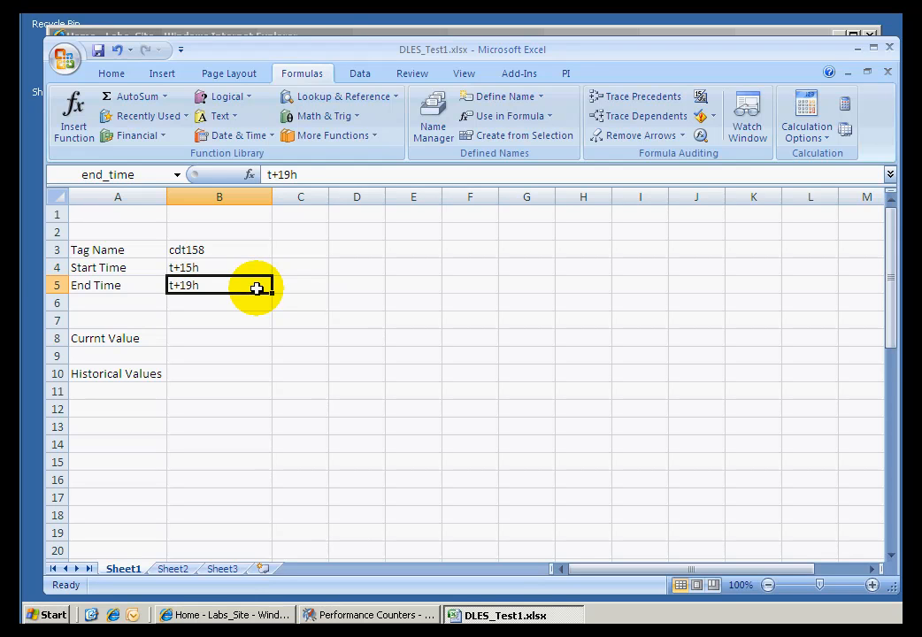
pyautogui.write('*')
pyautogui.click(257, 289)
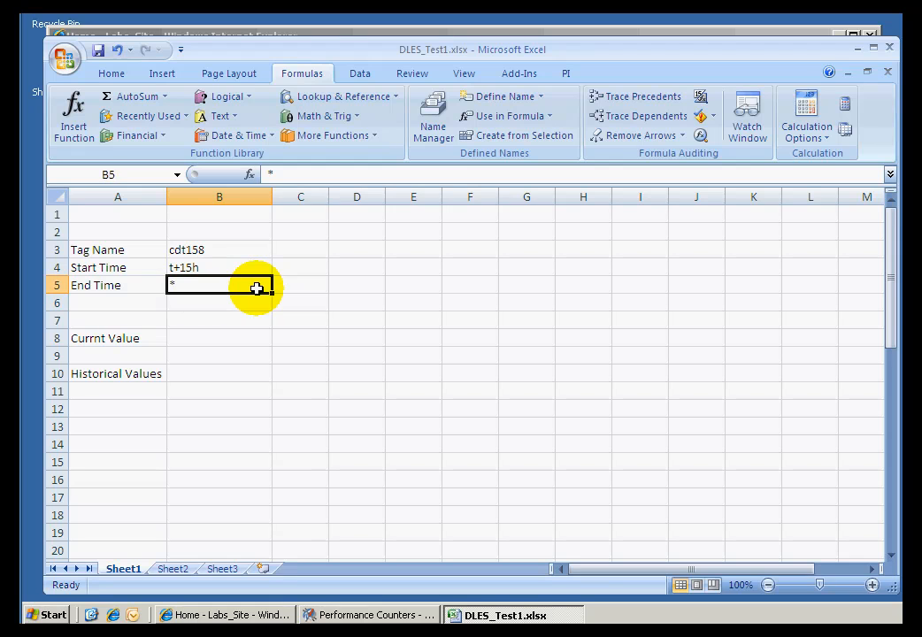